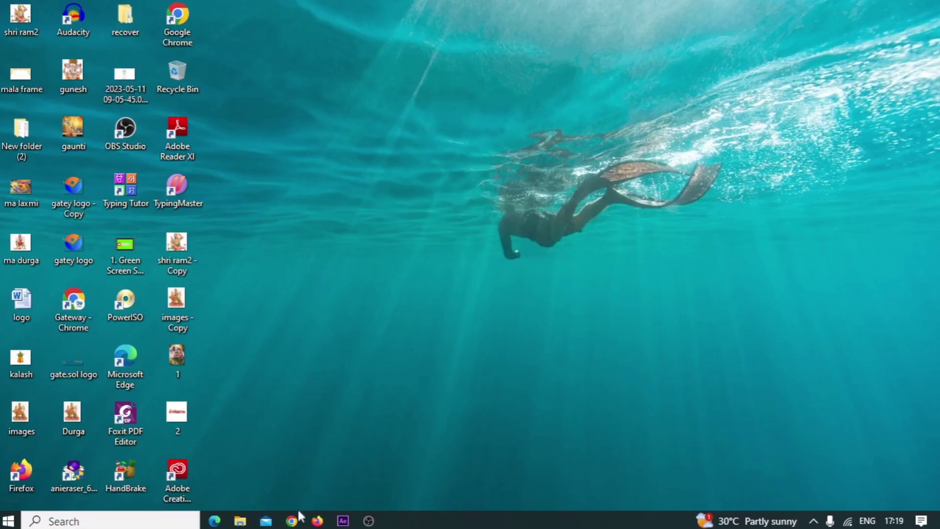
Launch Google Chrome from the Windows taskbar.
left_click(294, 519)
Open Chrome with the first profile and search Google for 'whatsapp download for pc'.
left_click(772, 28)
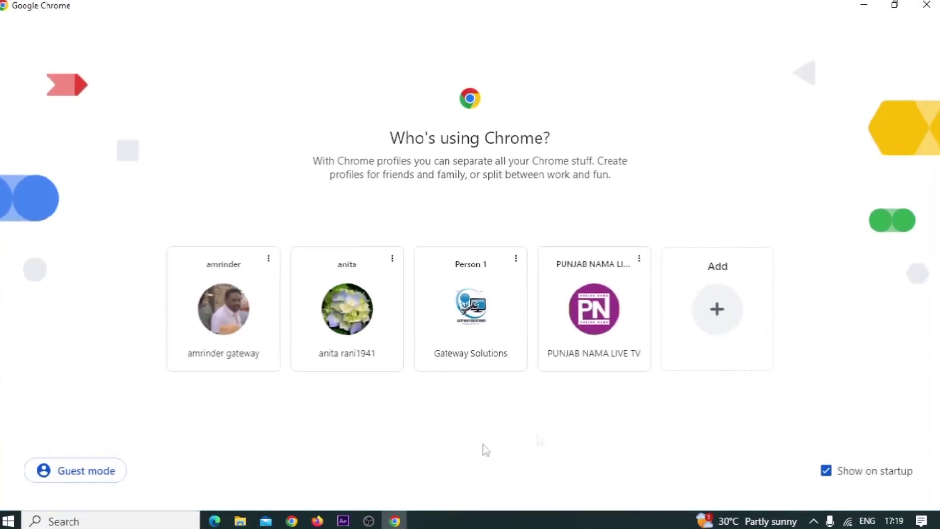
left_click(205, 338)
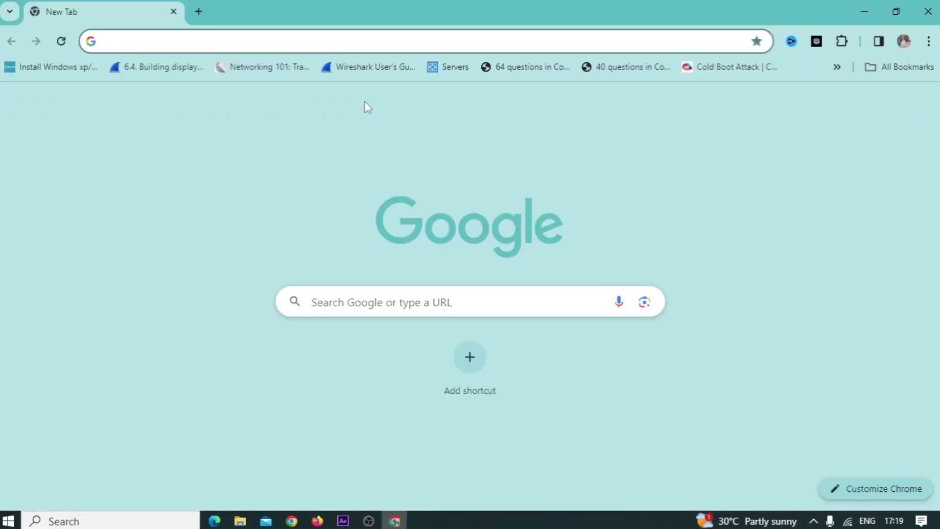
type("wha")
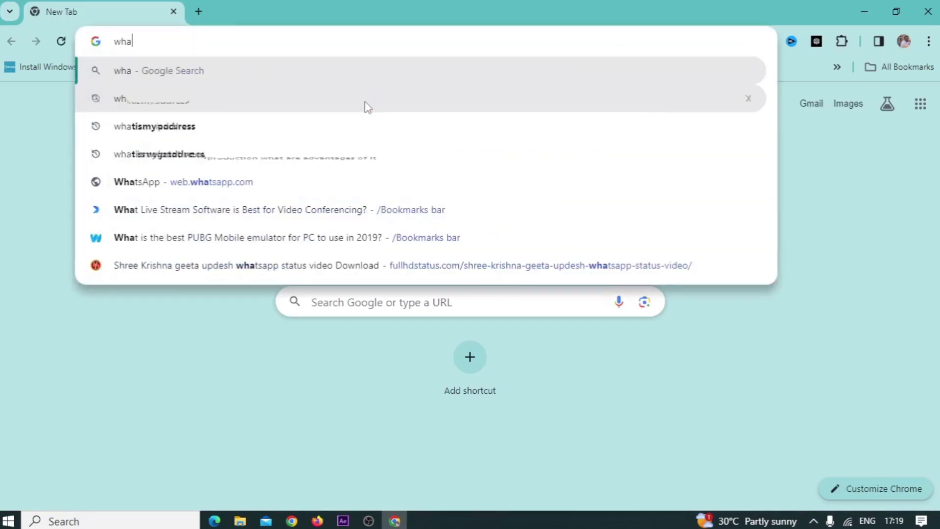
type("tsapp dow")
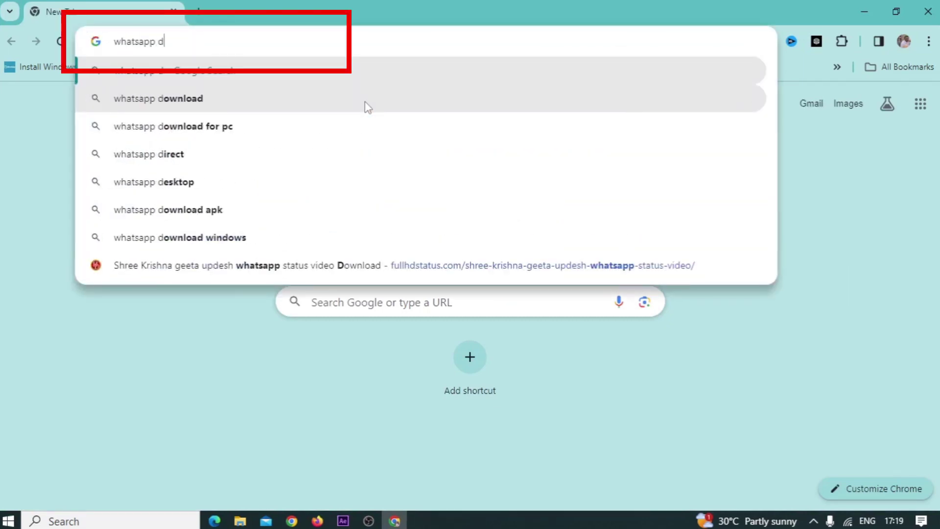
key("Down")
key("Down")
key("Return")
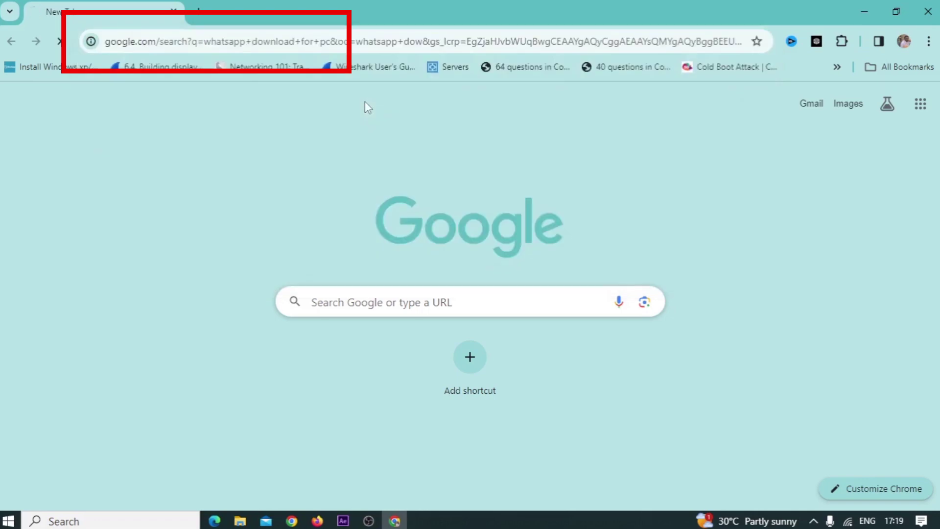
scroll(223, 335, "down", 3)
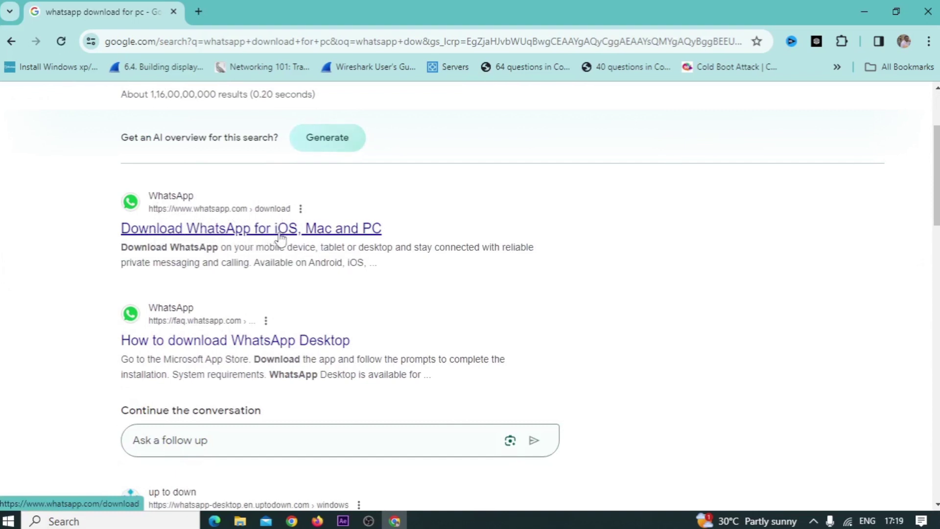
Open whatsapp.com/download and get the Windows installer via 'Get it from Microsoft'.
left_click(324, 230)
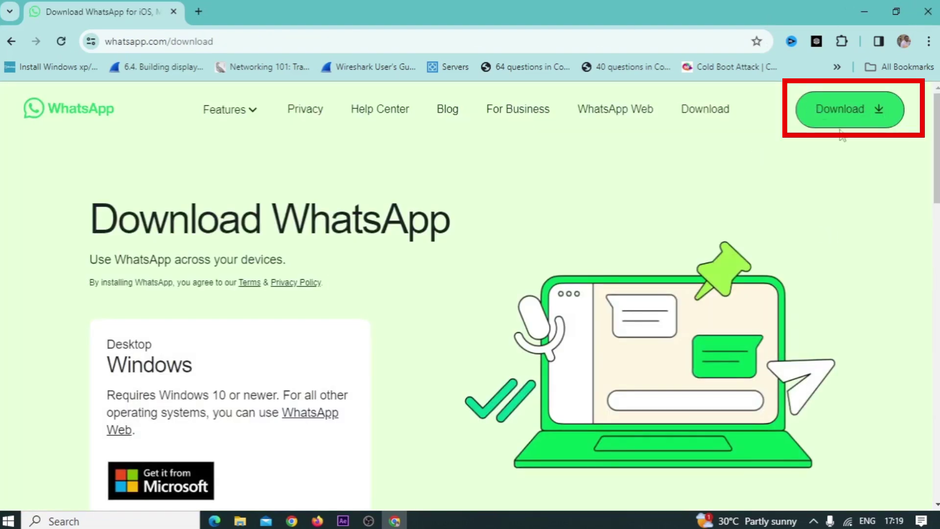
left_click(855, 127)
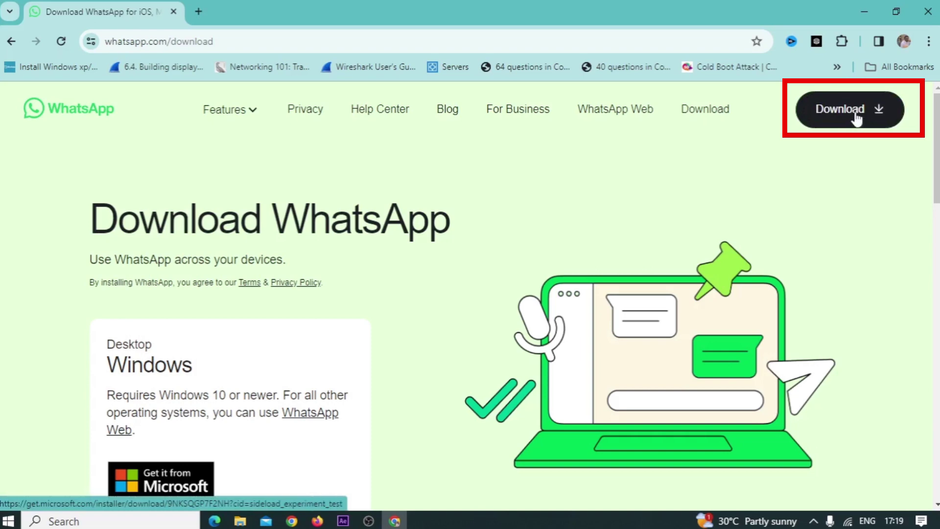
left_click(856, 119)
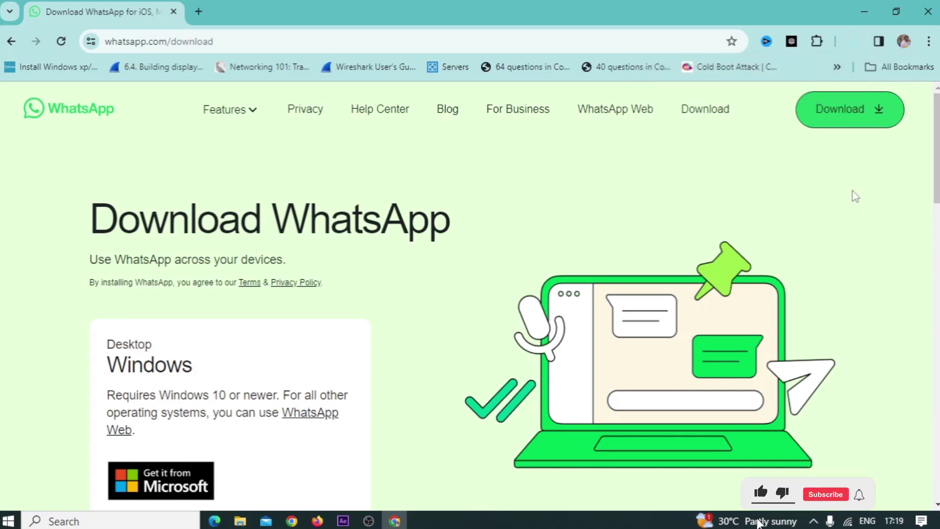
scroll(568, 194, "down", 1)
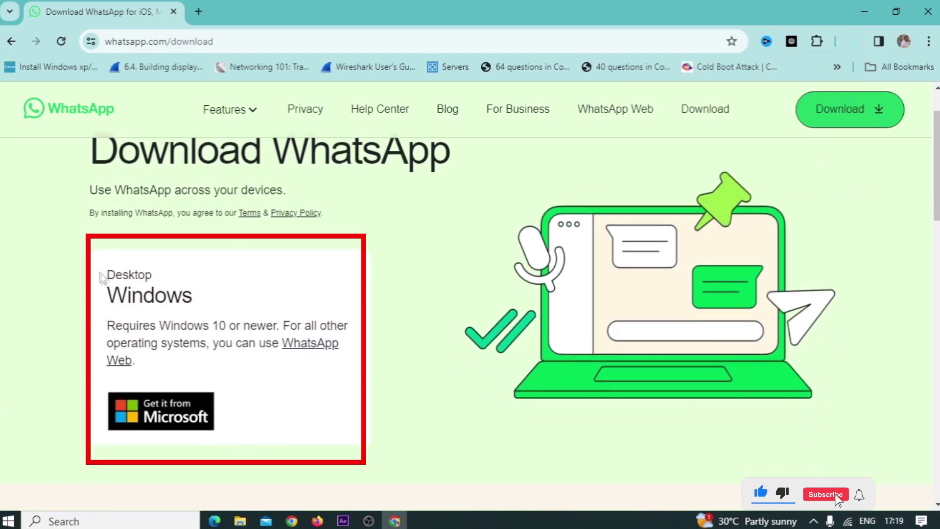
left_click_drag(111, 277, 233, 367)
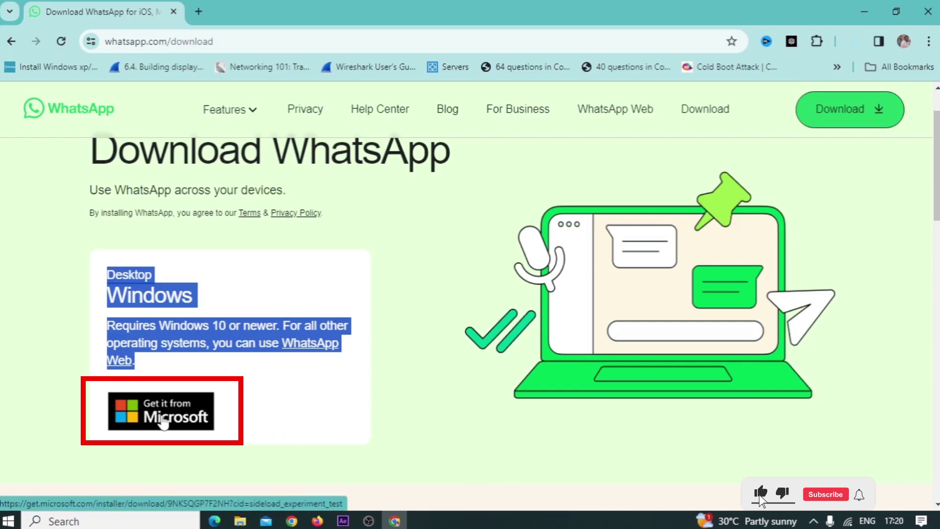
left_click(163, 422)
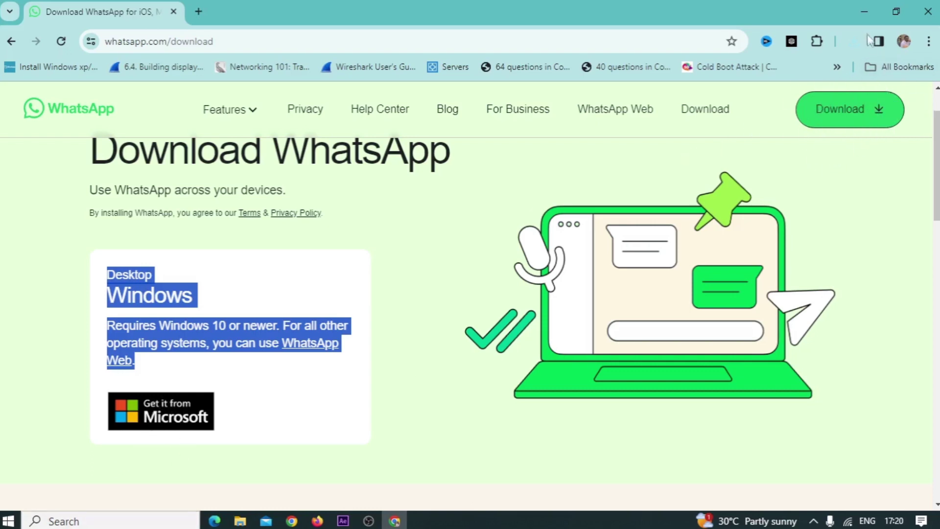
Run WhatsApp Installer.exe from Chrome's Downloads list and move its progress window lower.
left_click(928, 41)
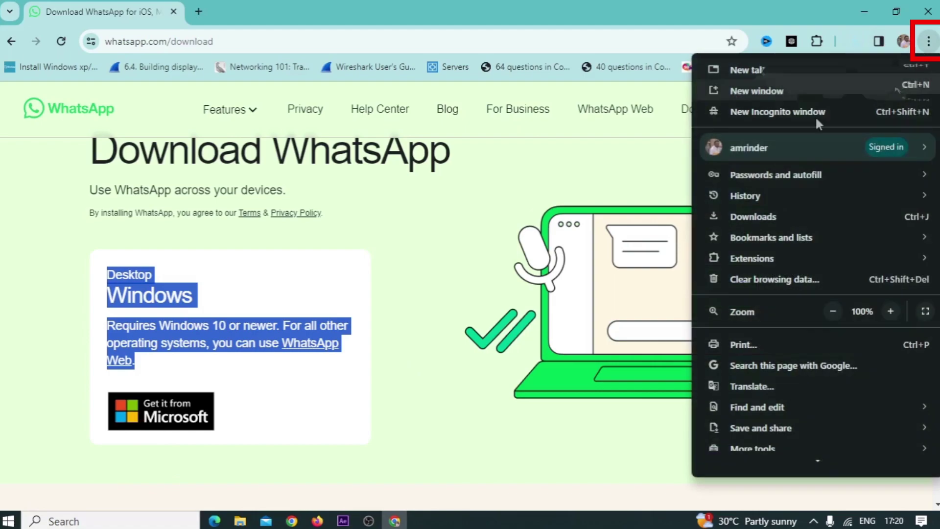
left_click(771, 219)
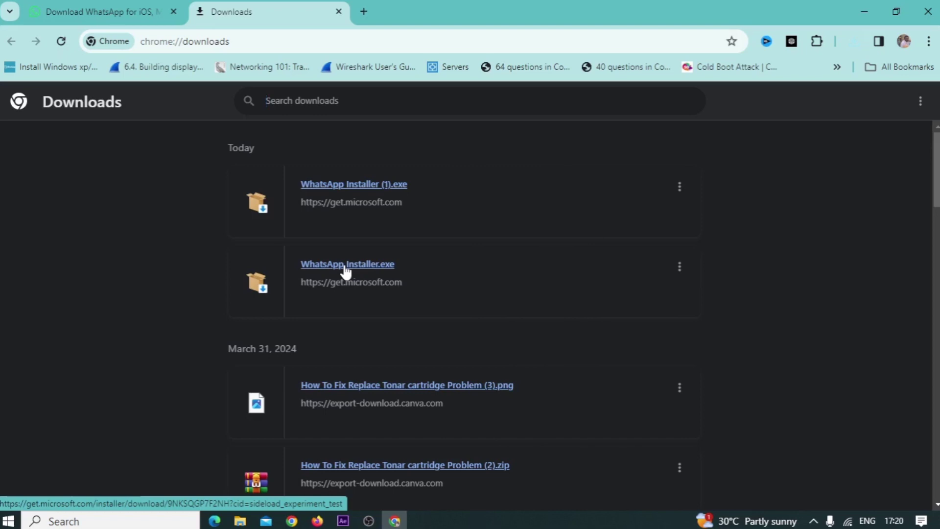
left_click(345, 268)
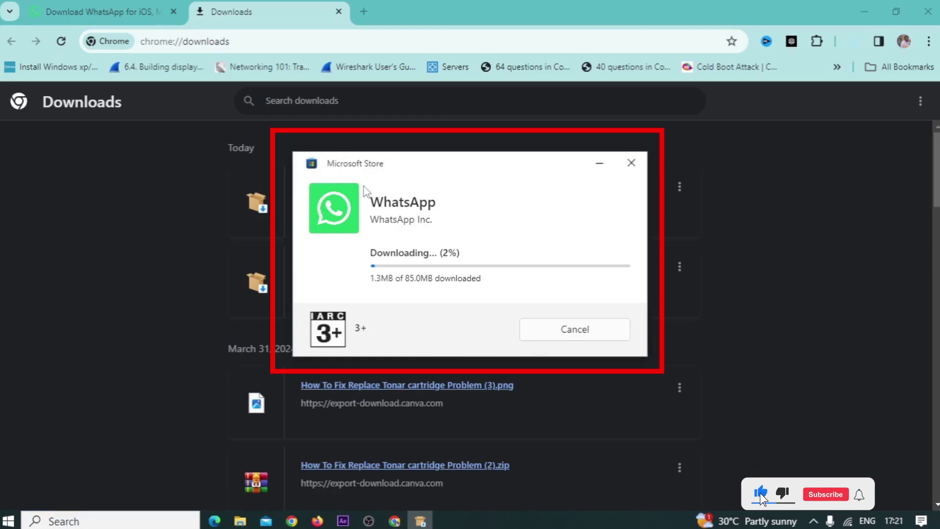
left_click_drag(356, 167, 347, 192)
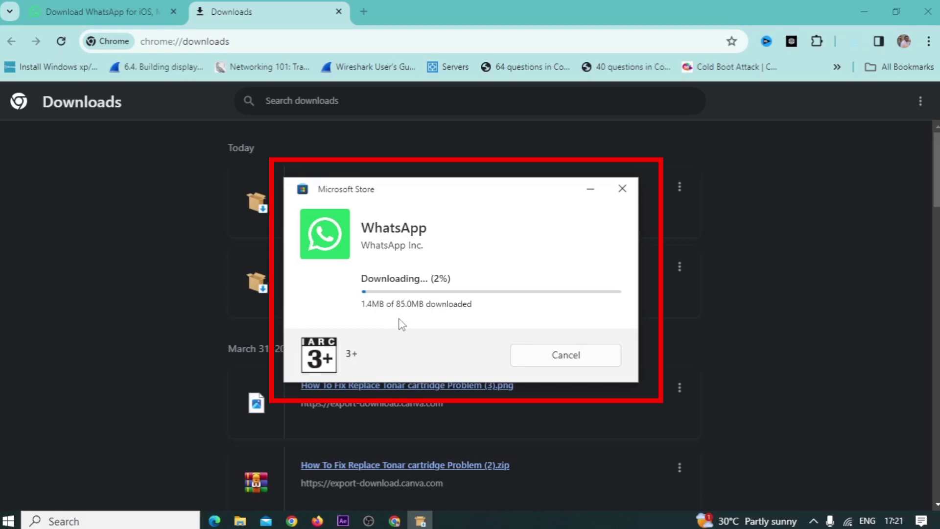
Try joining the CBC_4G Wi-Fi network and dismiss the can't-connect message.
left_click(847, 521)
left_click(872, 272)
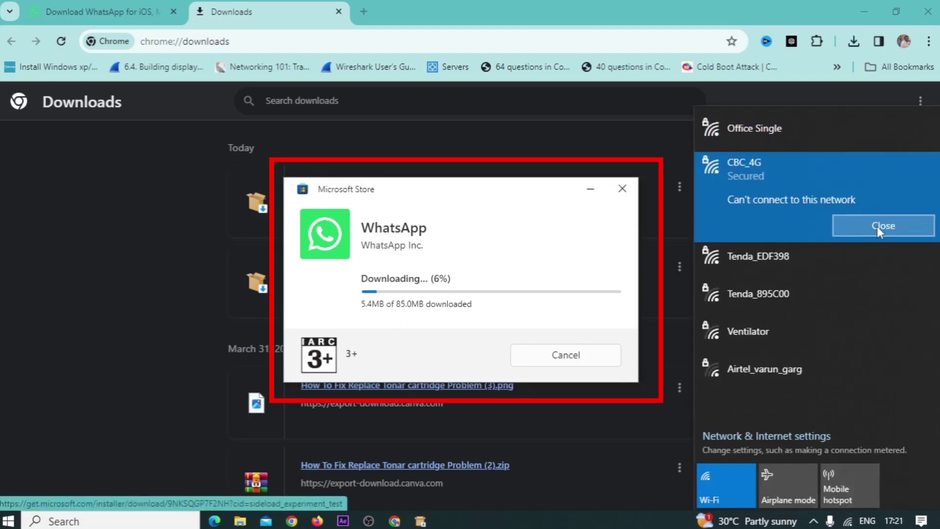
left_click(813, 521)
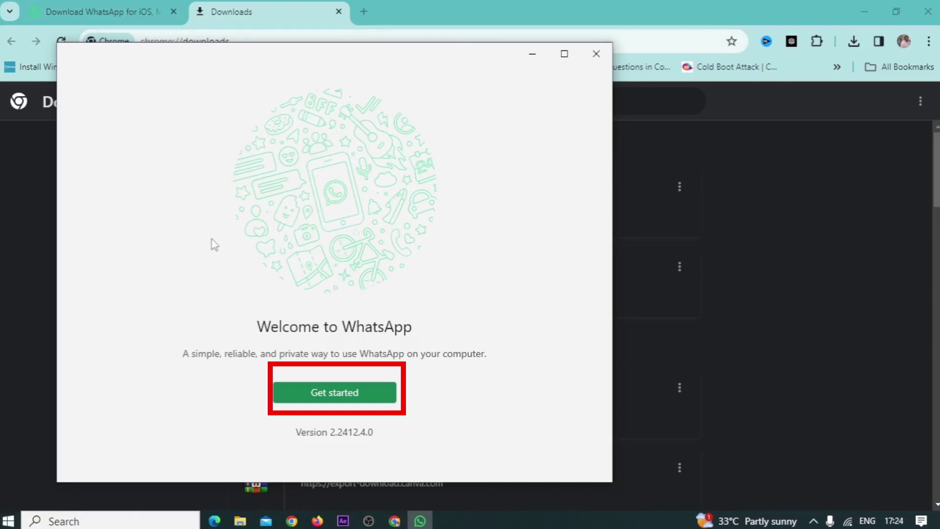
Start WhatsApp Desktop setup with Get started and link it from the phone's Linked devices.
left_click(342, 392)
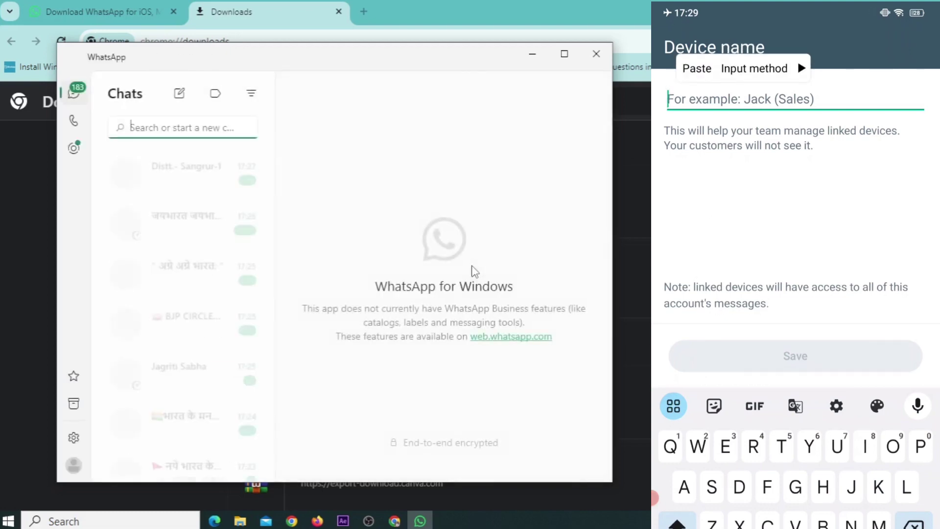
Save the linked device name as 'Laptop' on the phone and maximize the WhatsApp window.
type("R")
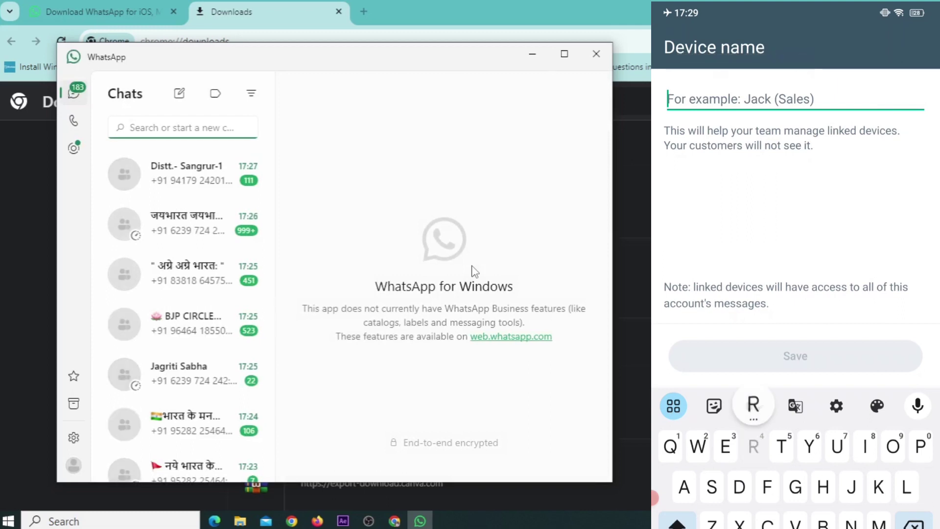
key("BackSpace")
type("Lap")
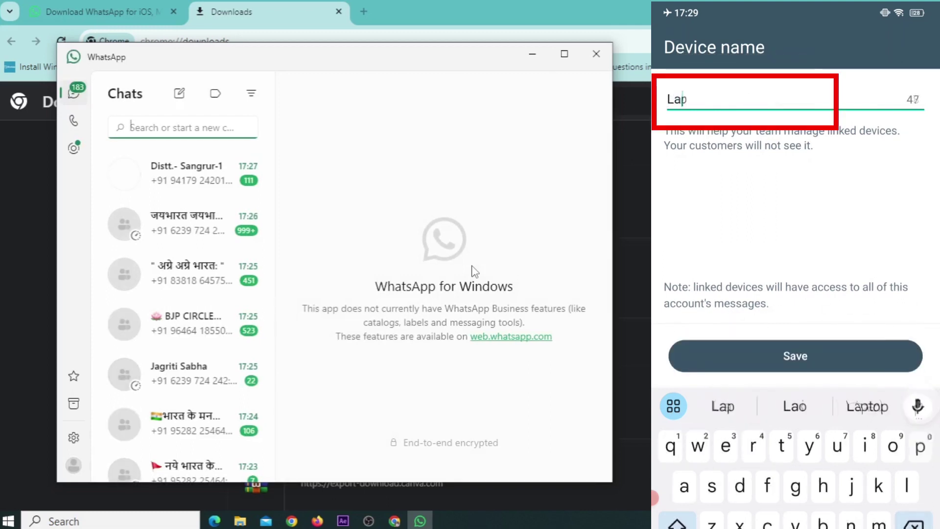
left_click(867, 406)
left_click(796, 356)
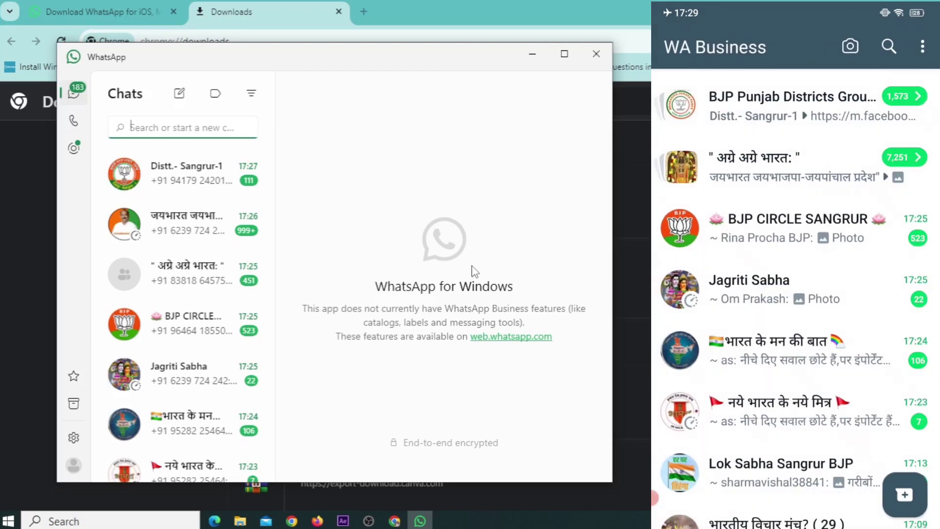
double_click(245, 67)
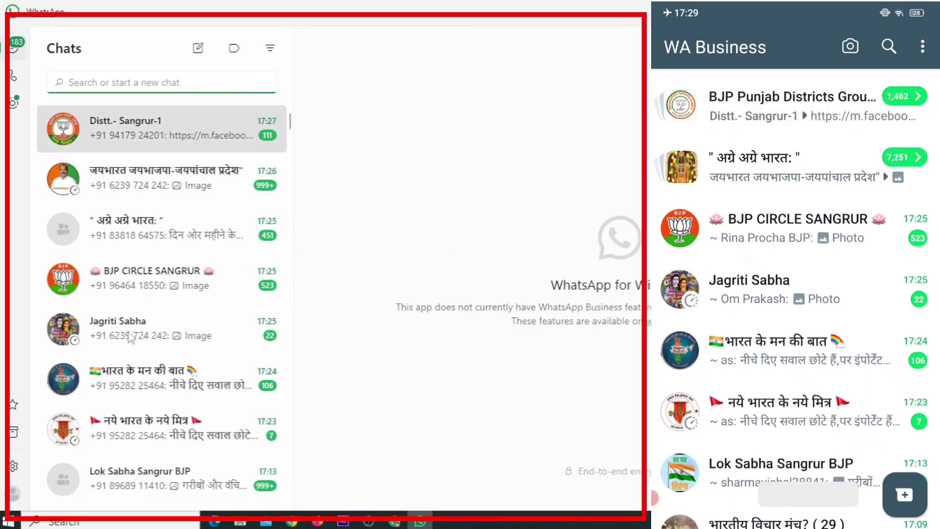
In the Sangrur update group, send a 😍 emoji, then the message 'best group'.
scroll(173, 269, "down", 10)
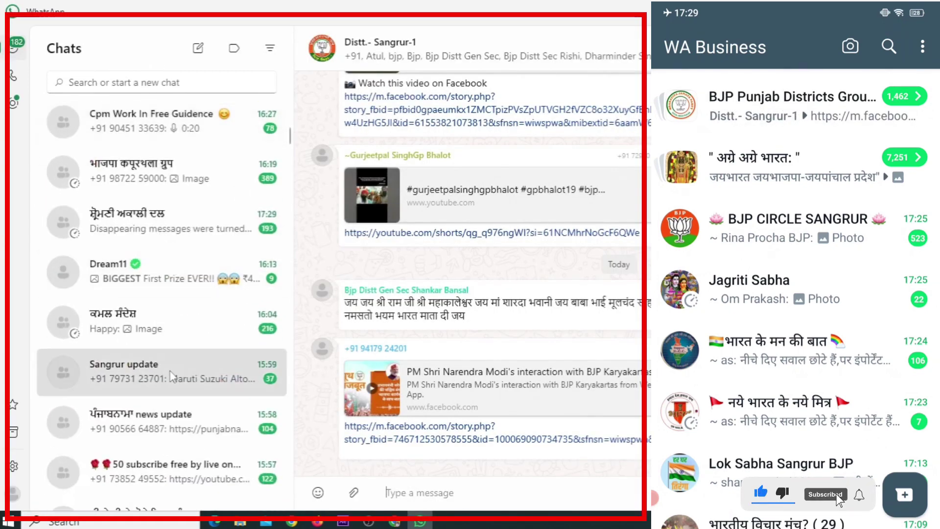
left_click(171, 376)
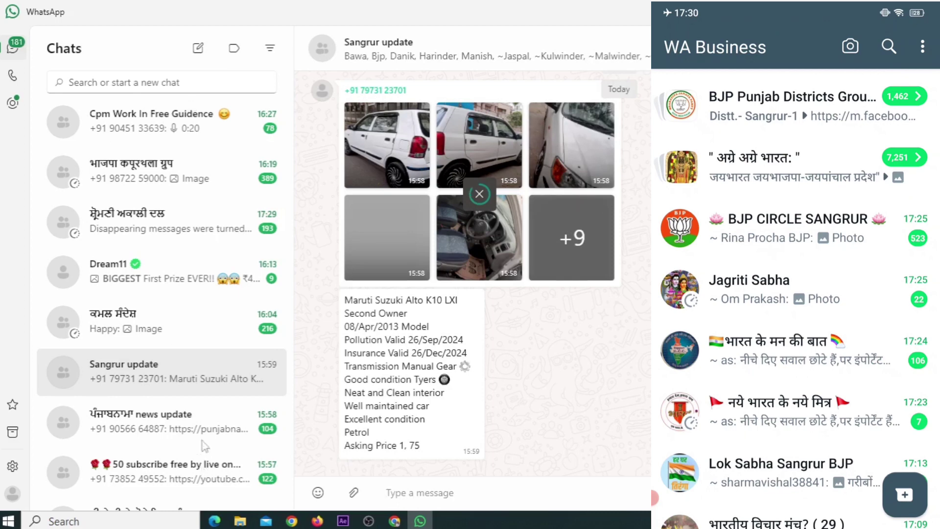
left_click(317, 492)
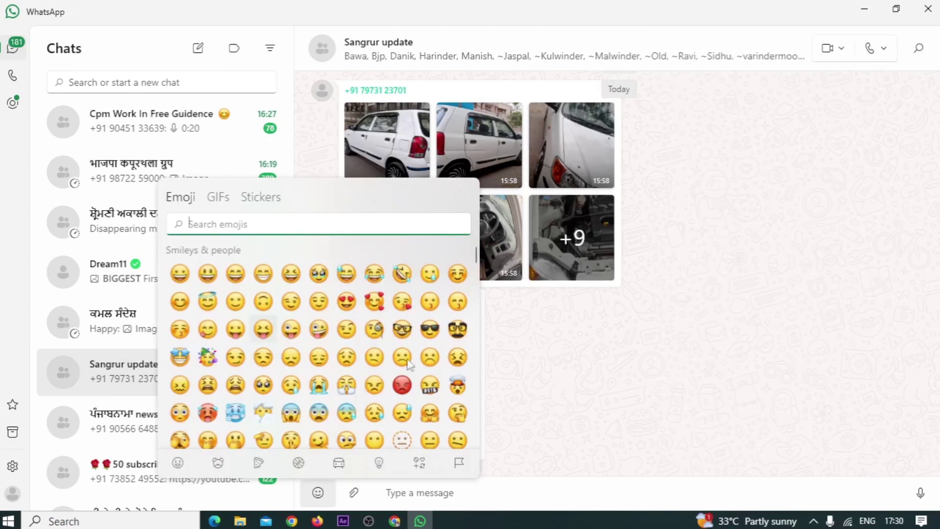
left_click(346, 301)
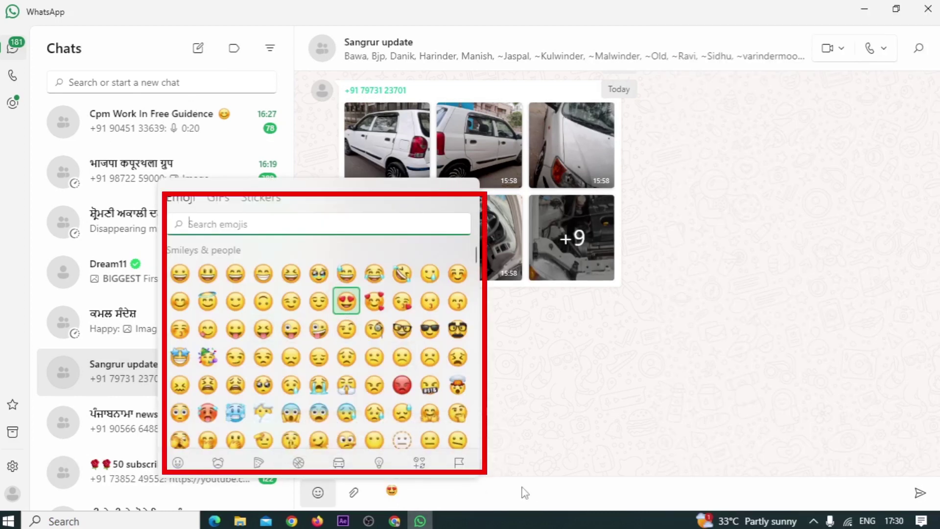
left_click(392, 488)
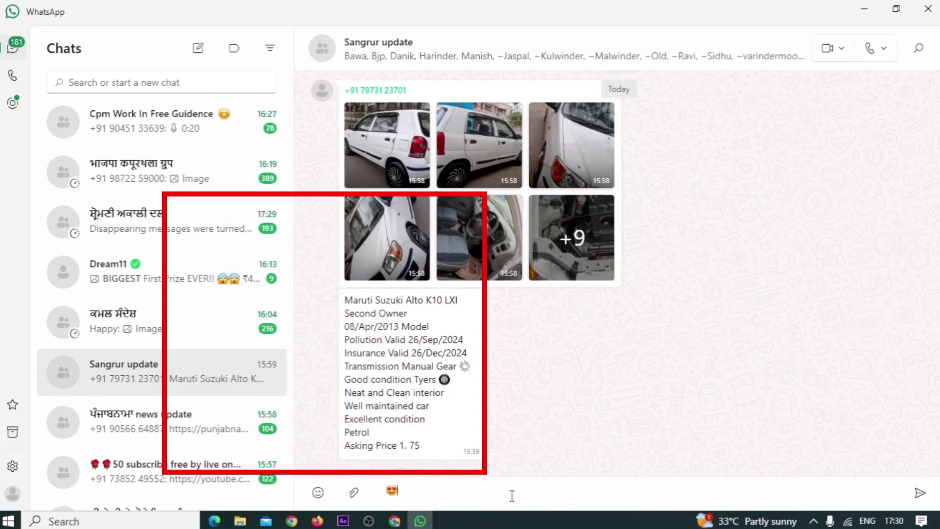
left_click(920, 493)
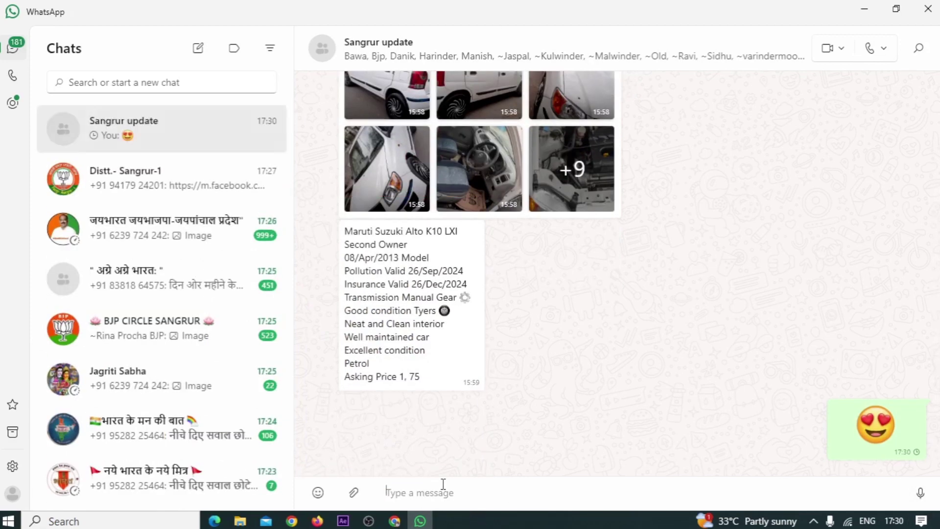
type("best group")
key("Return")
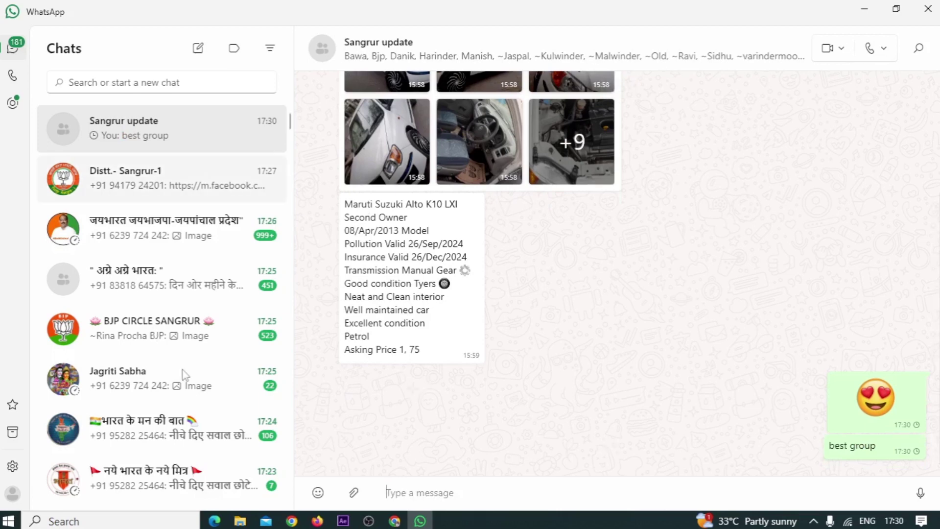
Minimize WhatsApp and Chrome, refresh the desktop, and bring Chrome back.
left_click(862, 14)
left_click(862, 14)
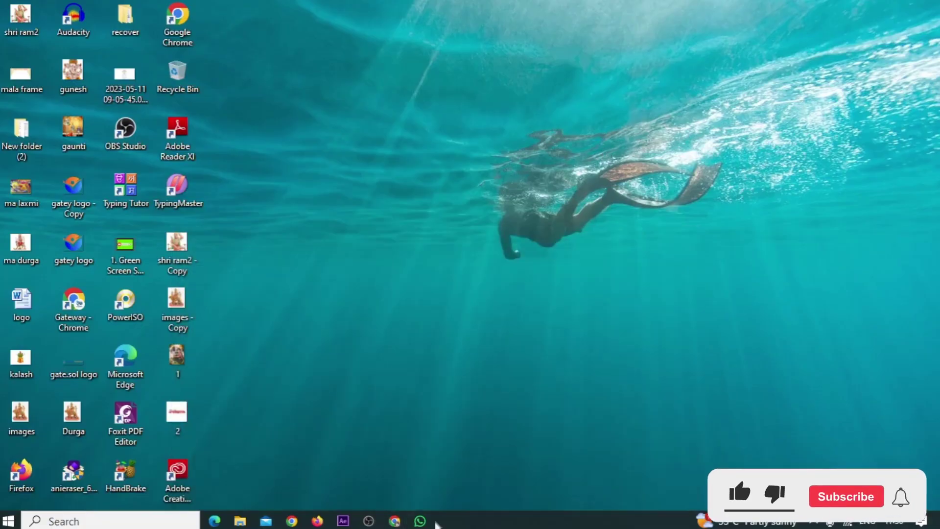
right_click(295, 175)
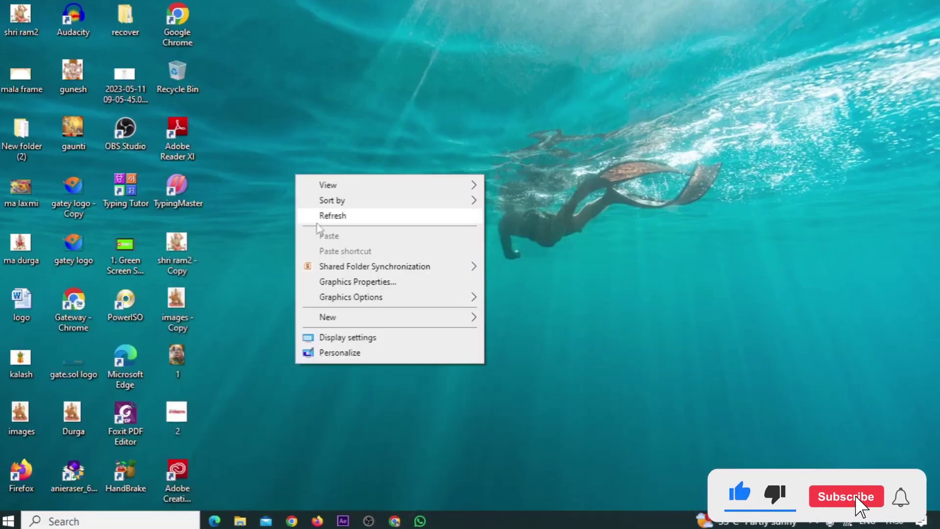
left_click(317, 221)
left_click(394, 521)
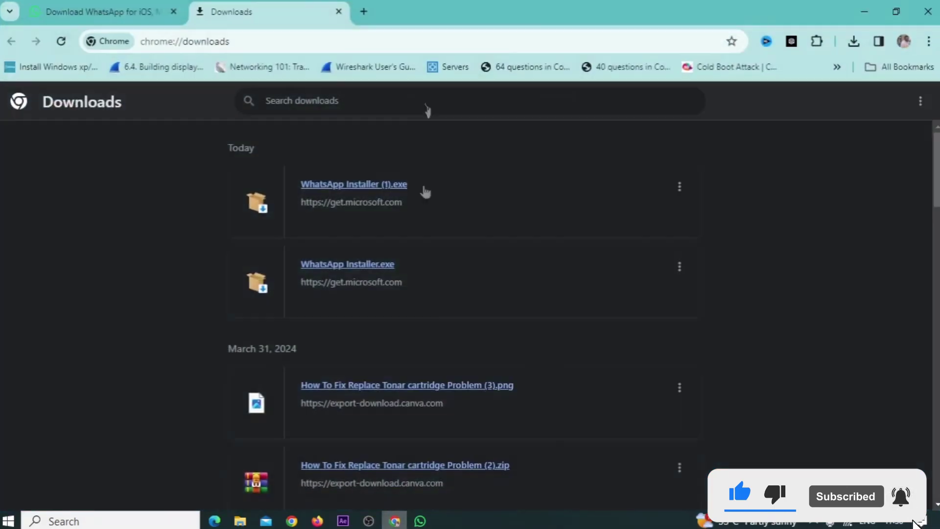
Go to web.whatsapp.com in a new Chrome tab.
left_click(364, 11)
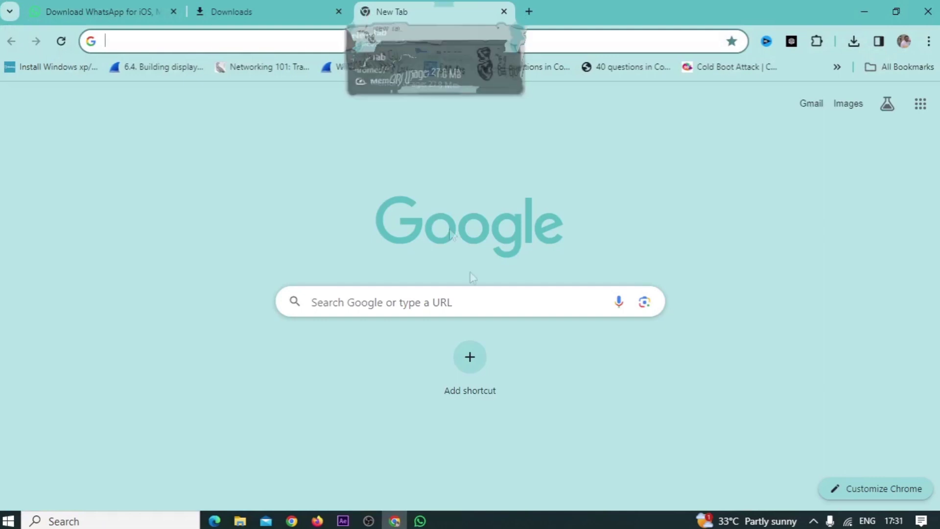
type("web.whatsapp.com")
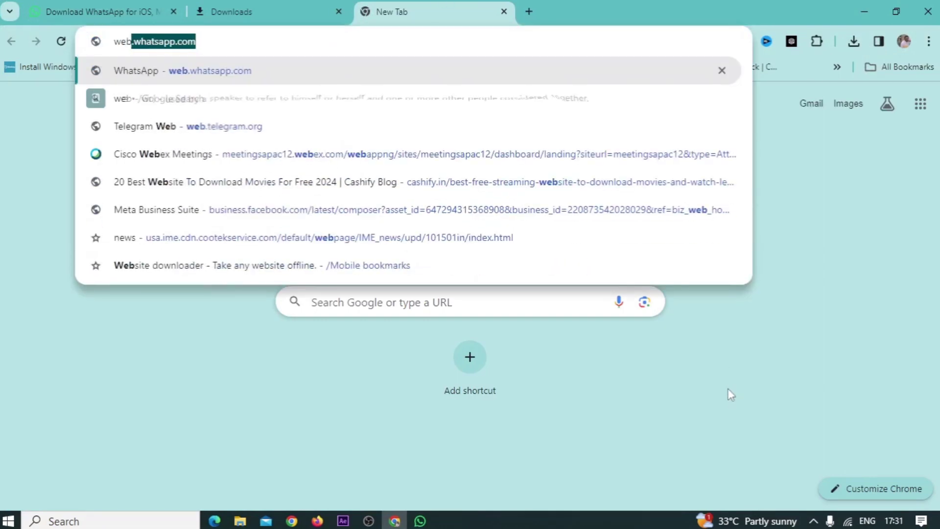
key("Right")
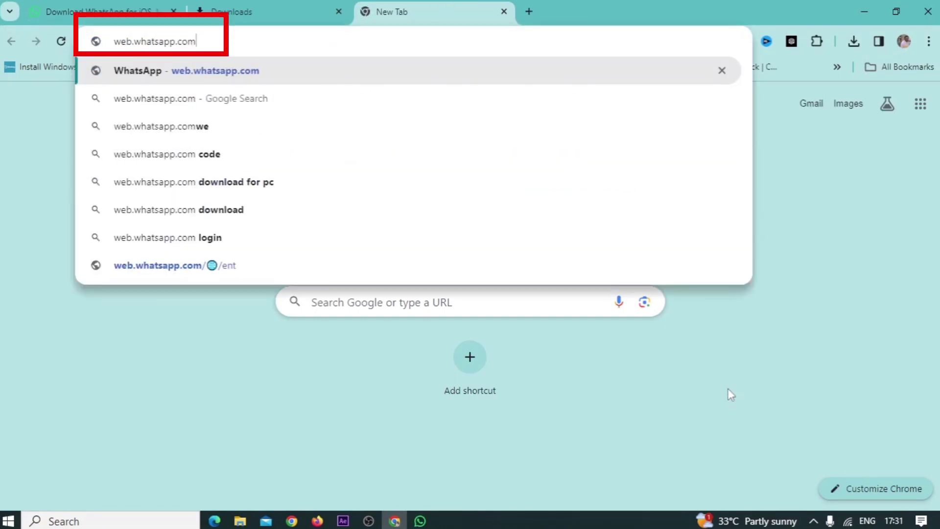
key("Return")
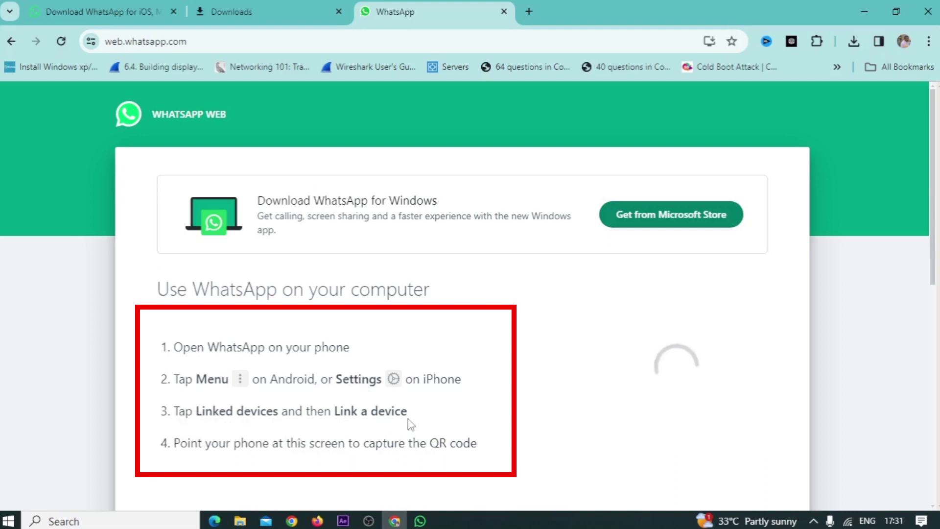
scroll(382, 419, "down", 1)
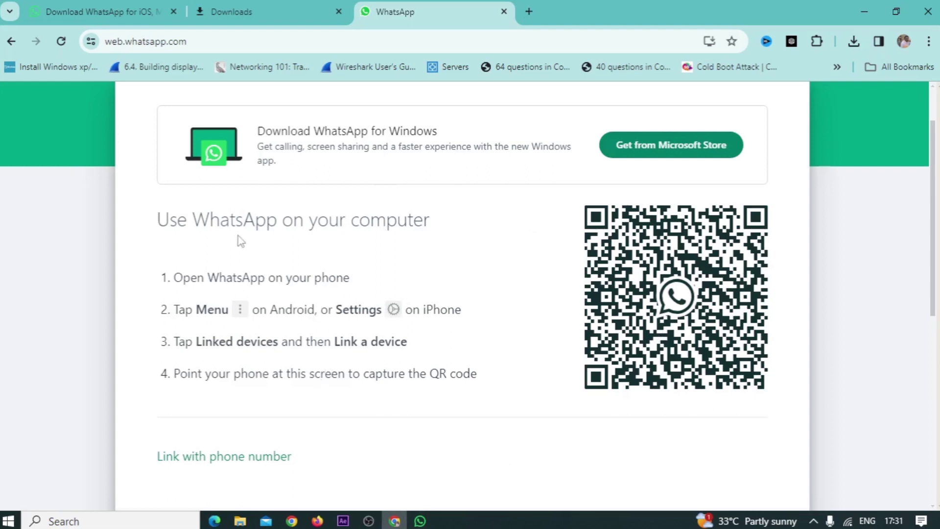
scroll(240, 240, "down", 1)
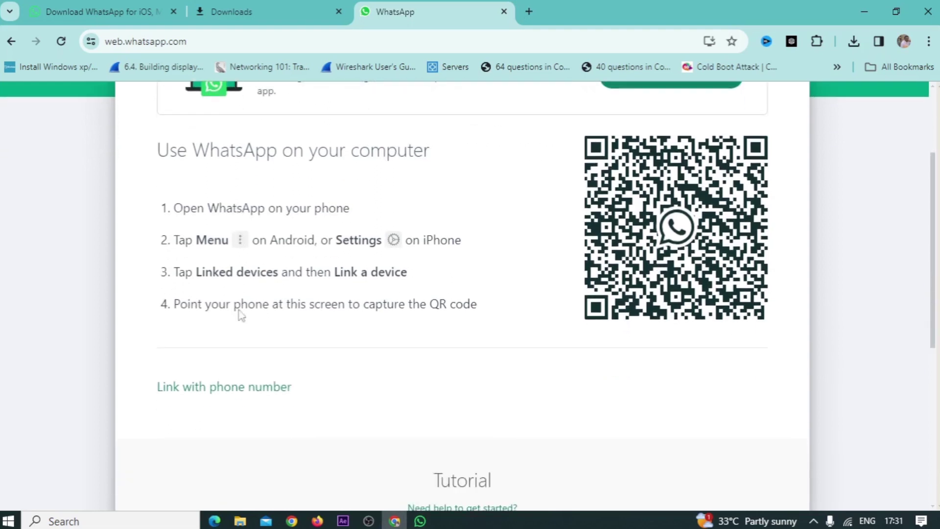
left_click(203, 390)
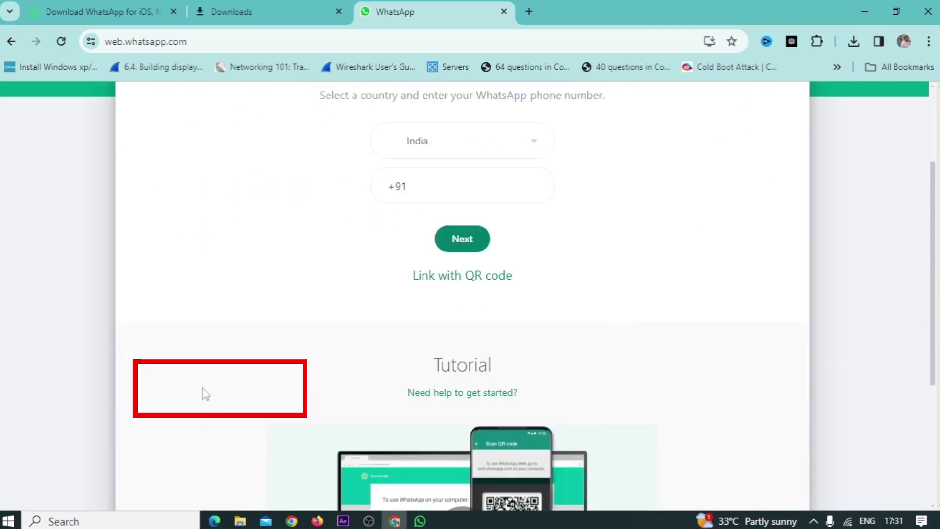
left_click(435, 186)
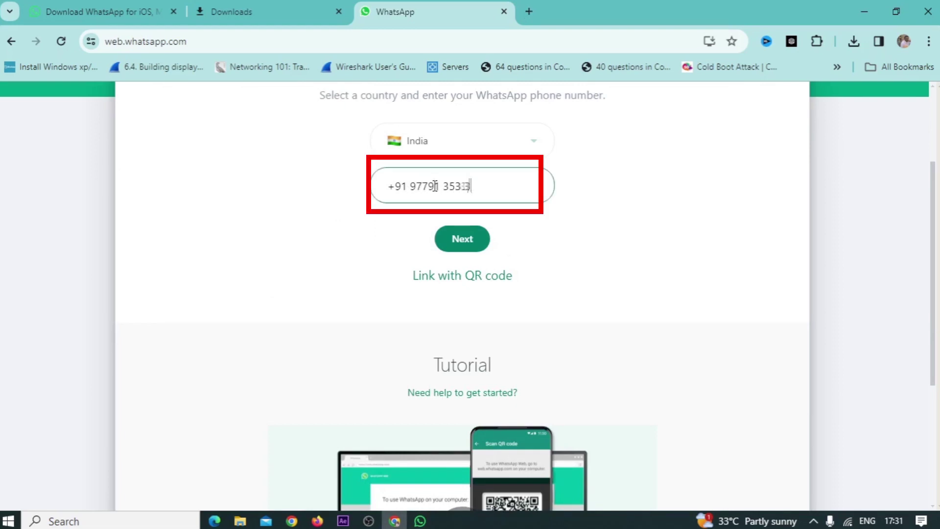
key("BackSpace")
key("BackSpace")
key("BackSpace")
key("BackSpace")
key("BackSpace")
key("BackSpace")
key("BackSpace")
key("BackSpace")
key("BackSpace")
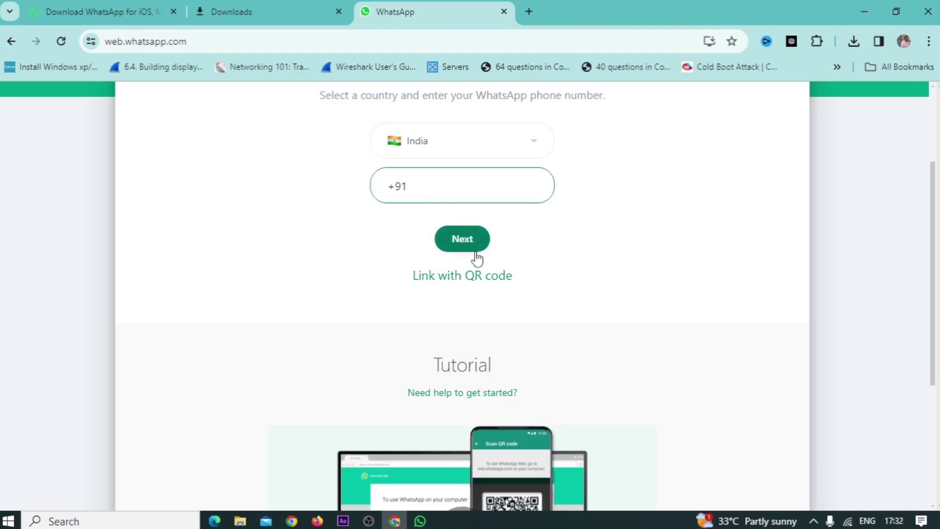
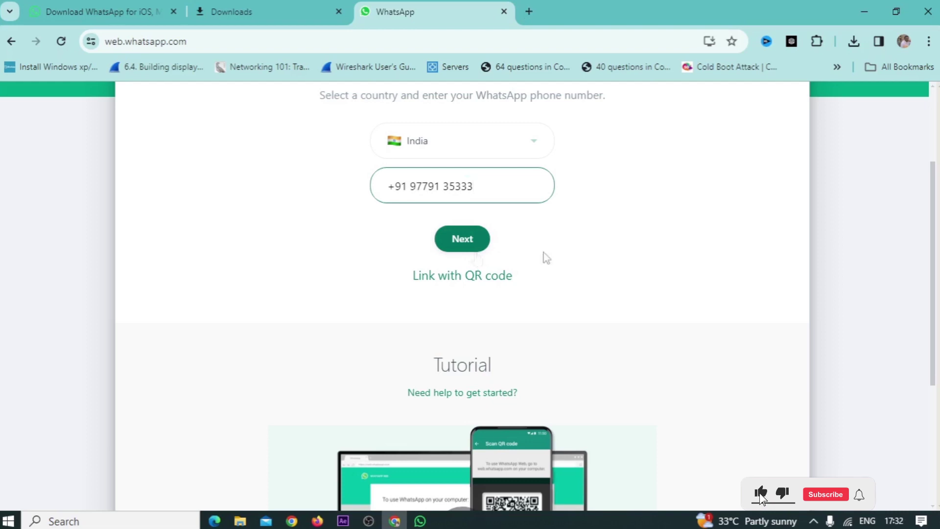
left_click(460, 242)
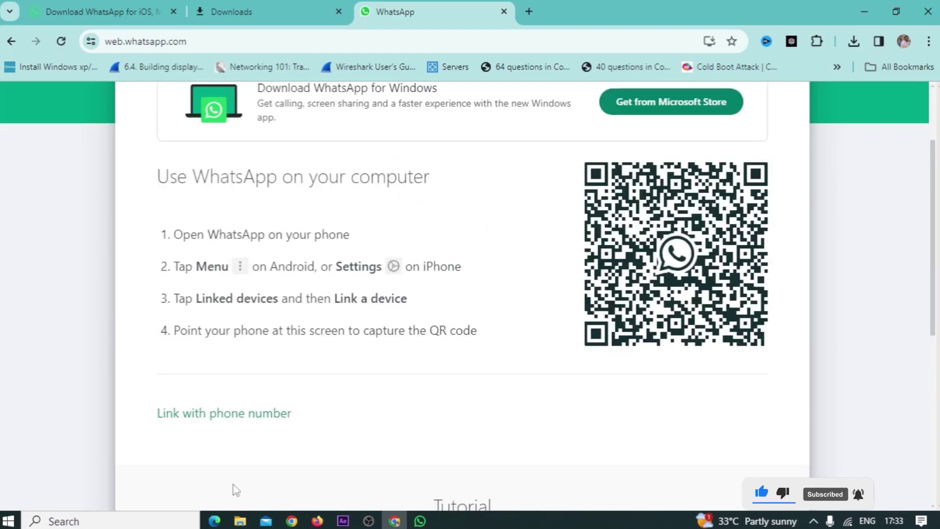
Choose 'Link with phone number', enter the phone number, and request the eight-character code.
left_click(225, 420)
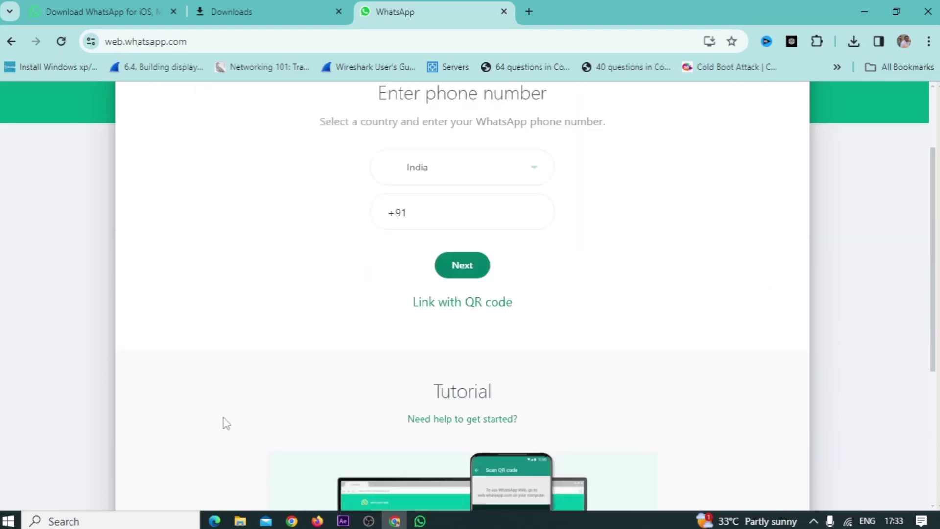
left_click(440, 219)
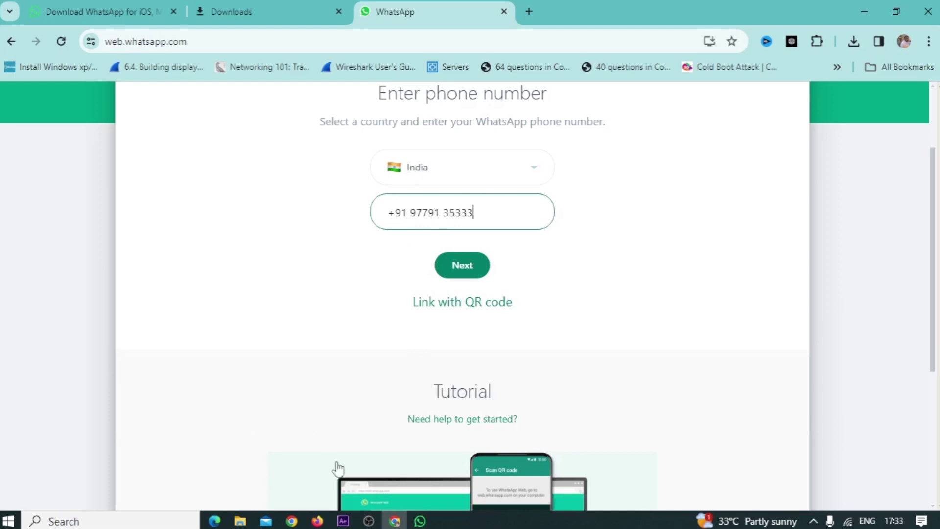
left_click(453, 268)
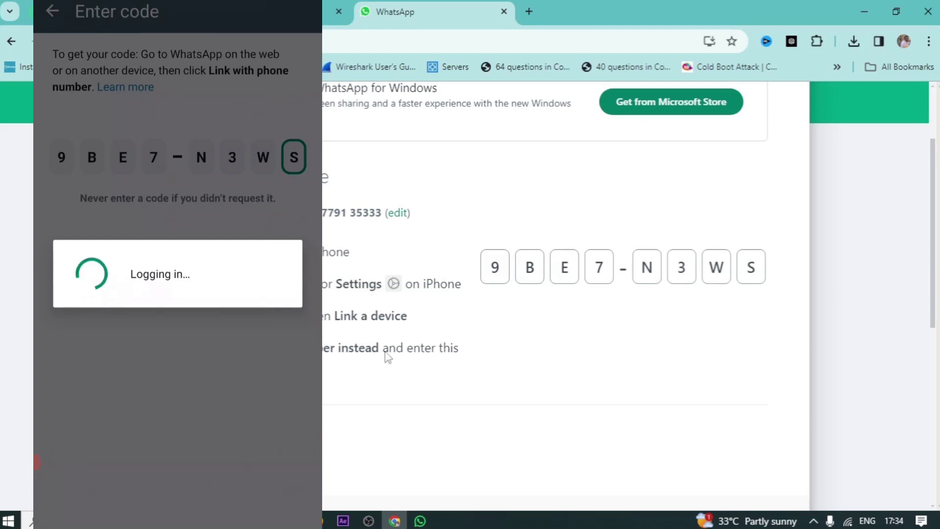
Let the phone finish the code login, then restore down the browser window with Win+Down.
scroll(425, 324, "up", 1)
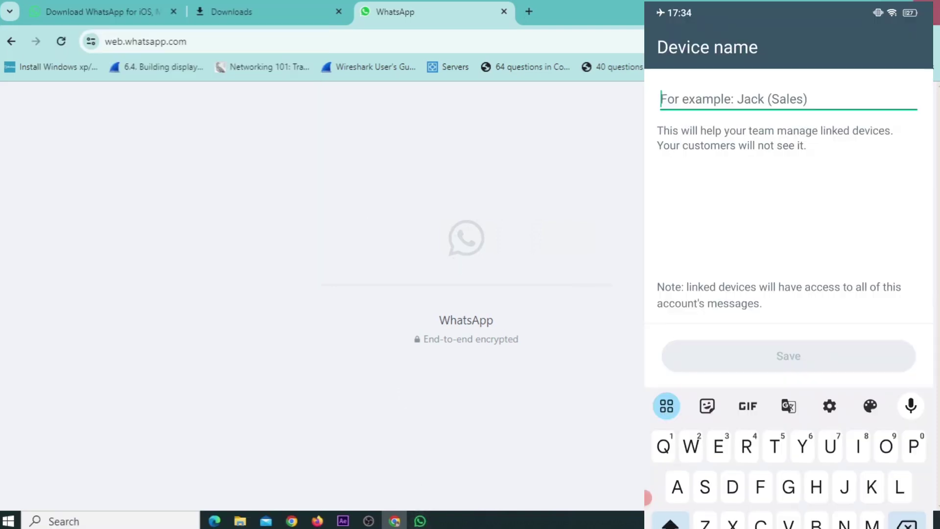
key("super+Down")
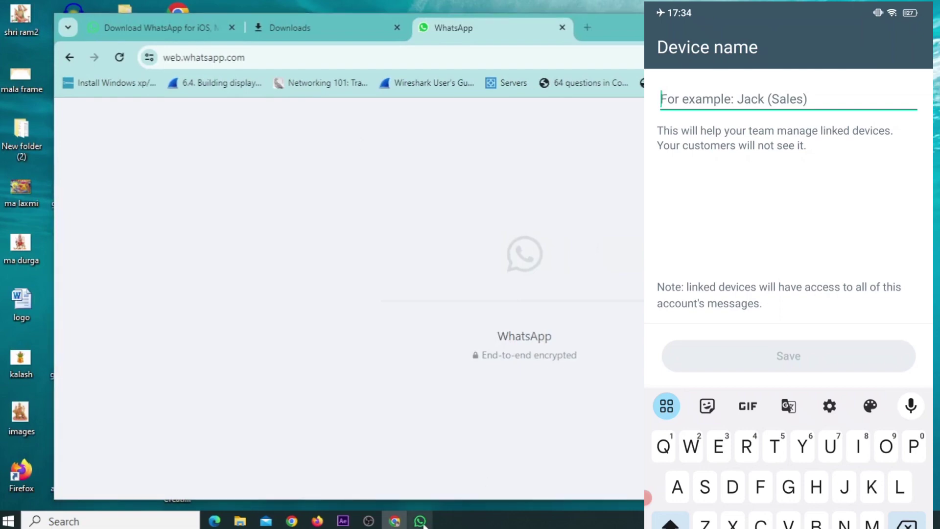
Restore WhatsApp Desktop from full screen and place the Chrome WhatsApp Web window beside it.
left_click(420, 521)
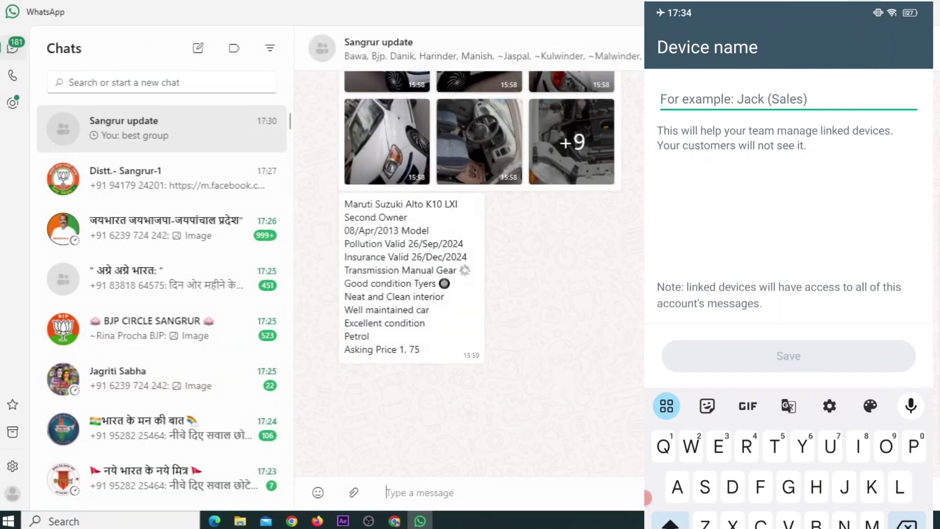
left_click(893, 10)
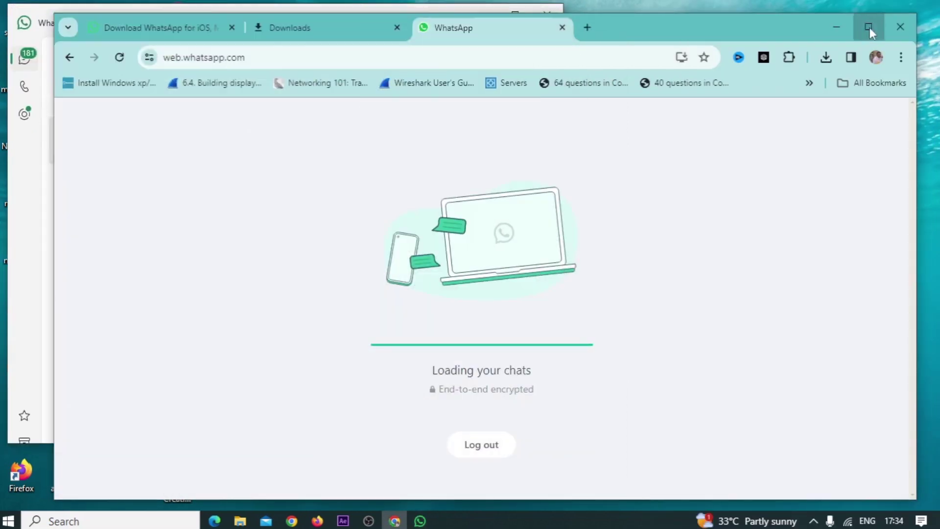
left_click(870, 27)
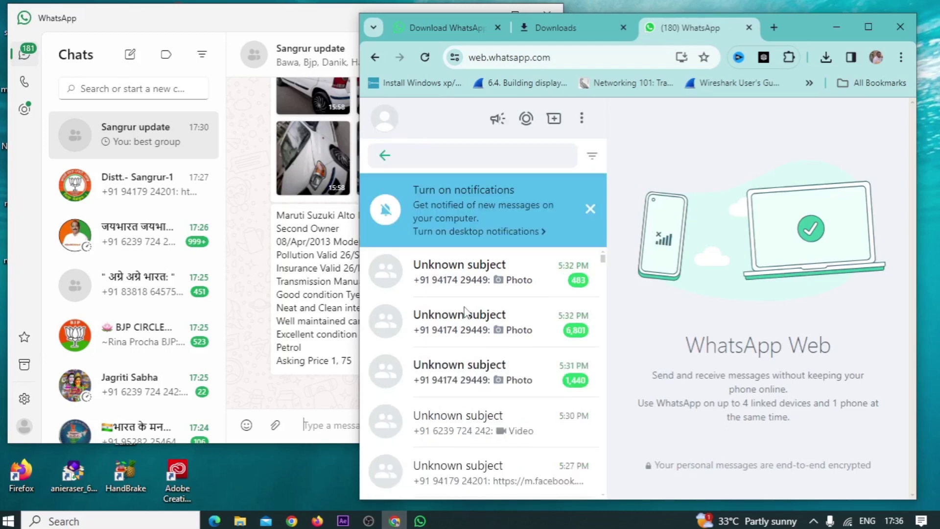
scroll(456, 265, "down", 10)
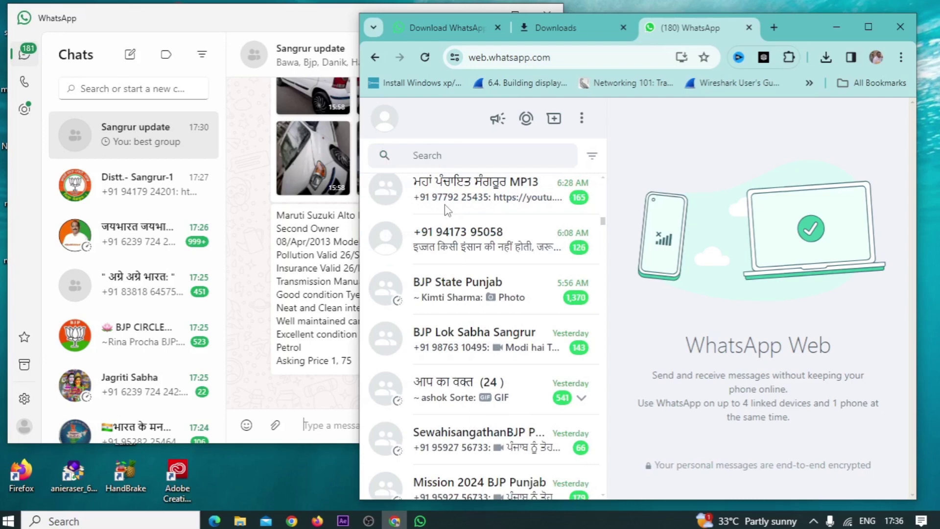
scroll(446, 211, "up", 5)
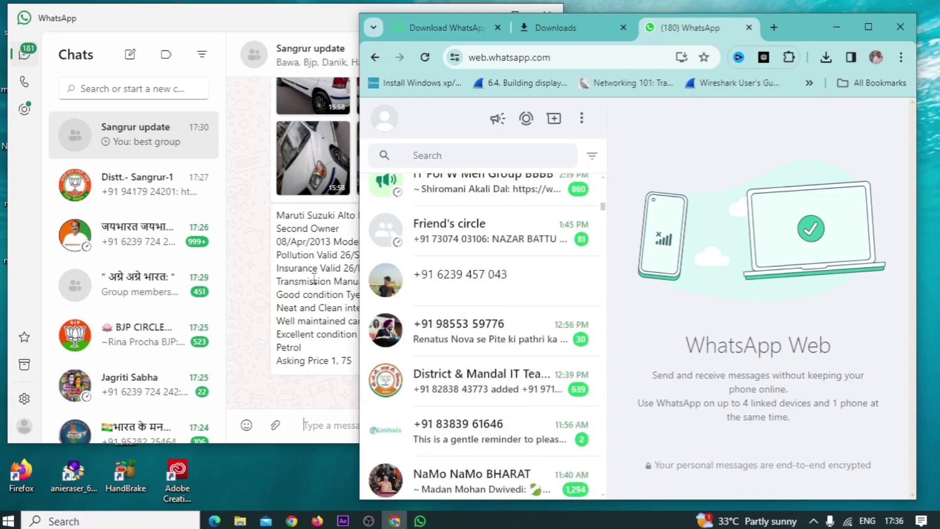